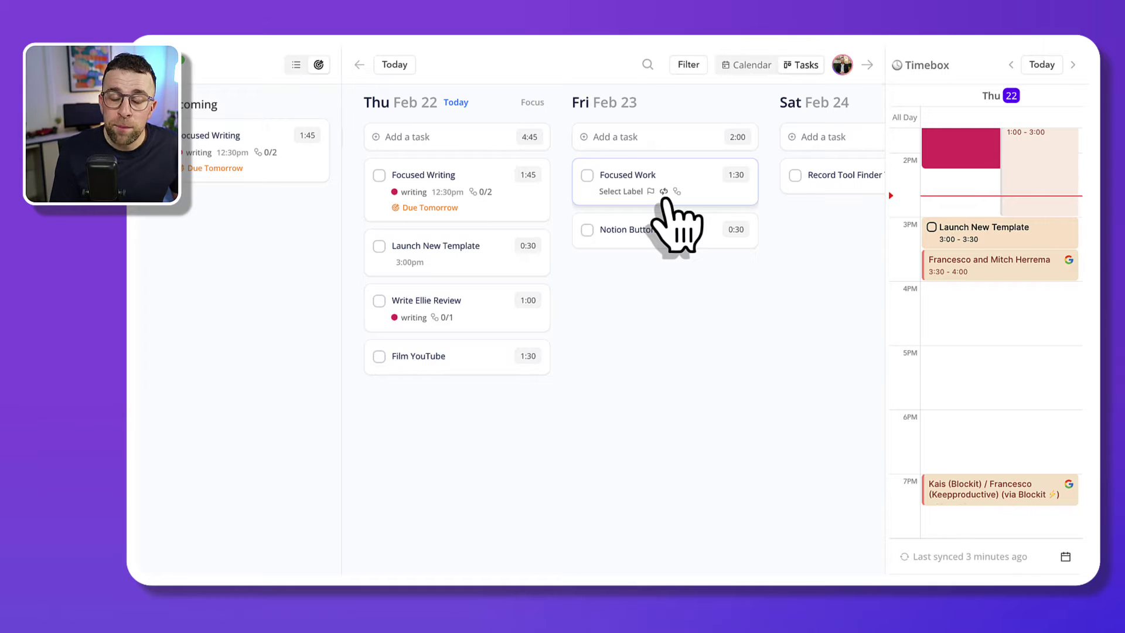
# Switch the main area from the Tasks board to the Thu 22–Sat 24 week calendar
pyautogui.scroll(2, 959, 252)
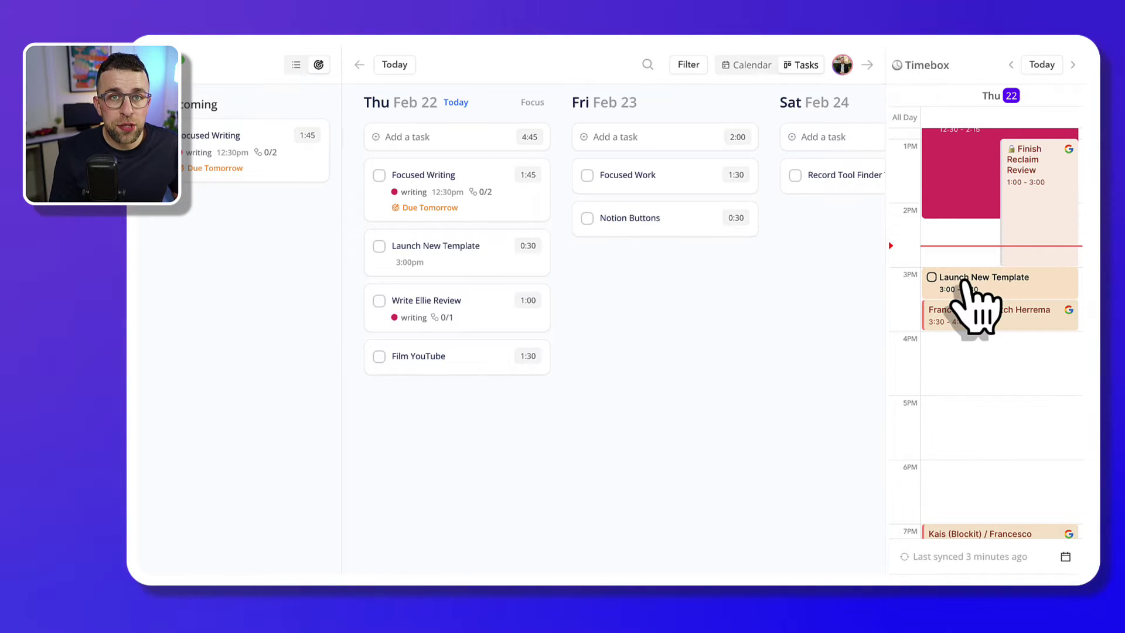
pyautogui.scroll(1, 1000, 371)
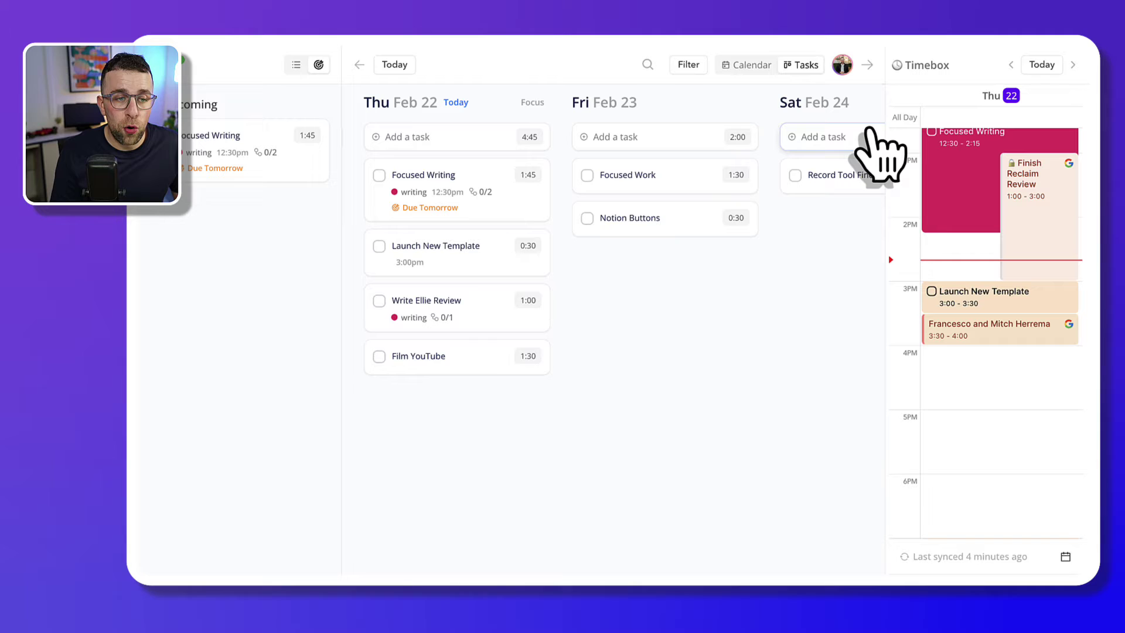
pyautogui.click(772, 65)
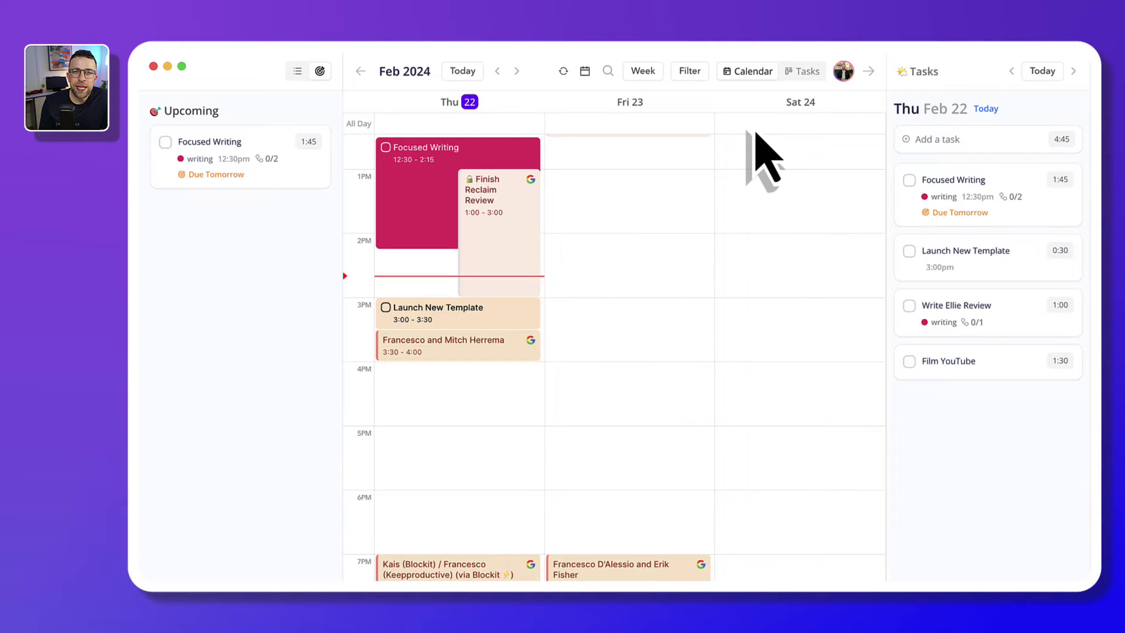
pyautogui.scroll(1, 736, 166)
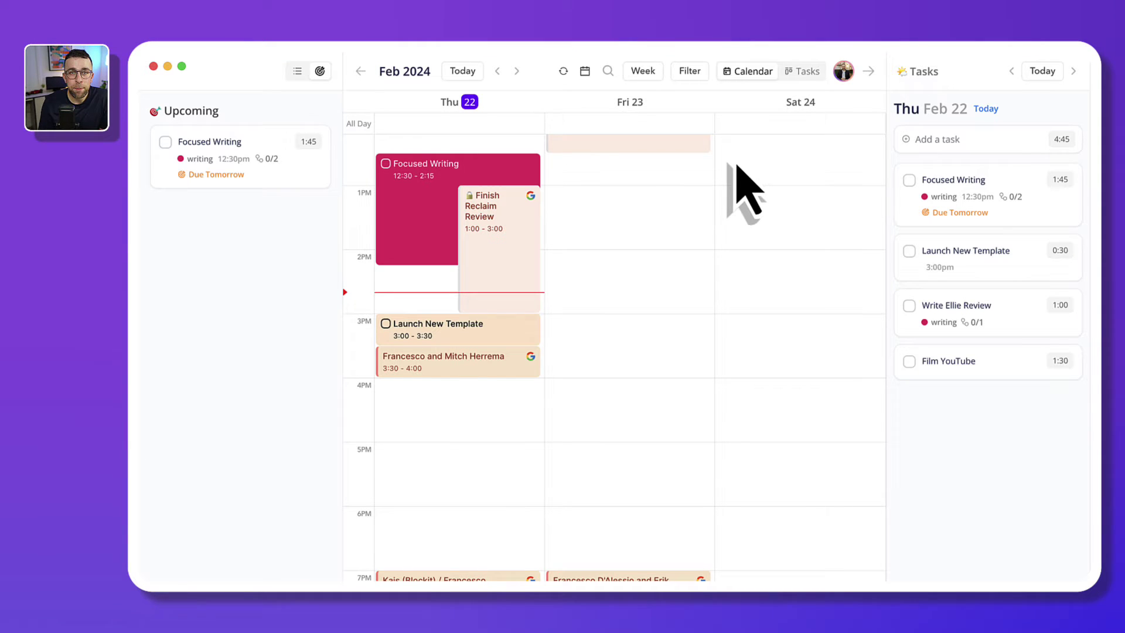
# Show the Reviews list in the left panel and briefly view the monday.com Dev task's details
pyautogui.click(298, 71)
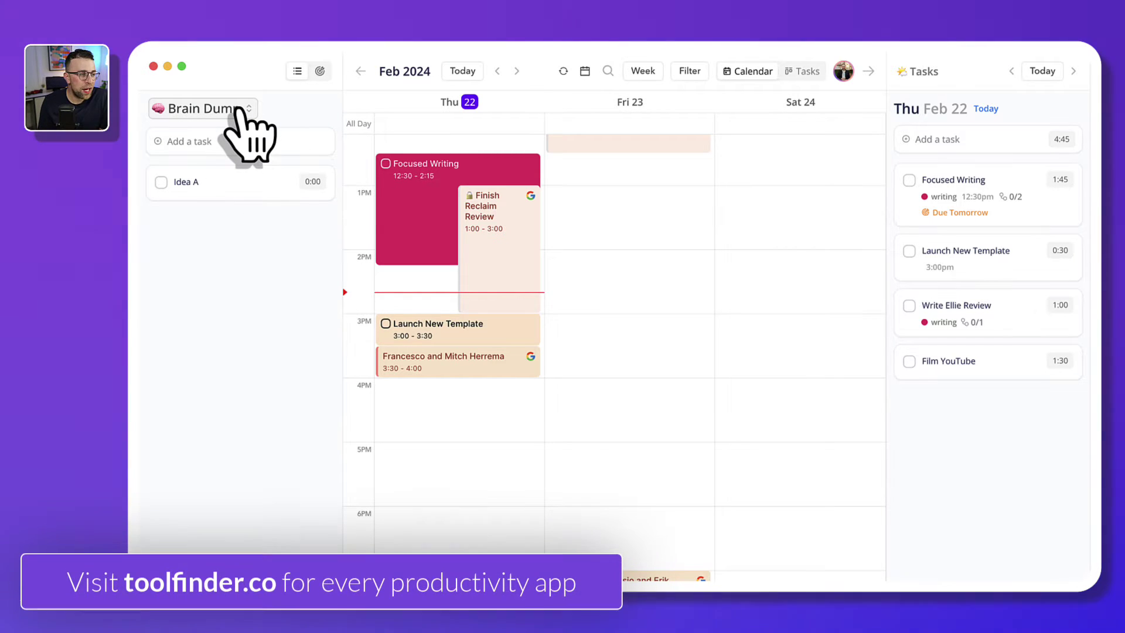
pyautogui.click(238, 109)
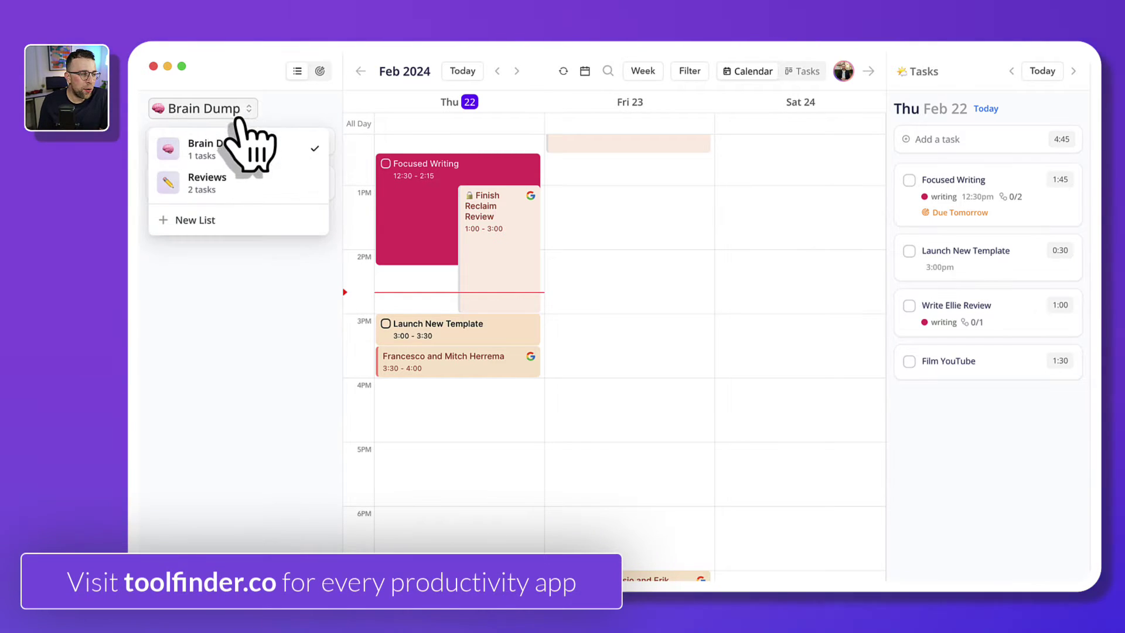
pyautogui.click(241, 178)
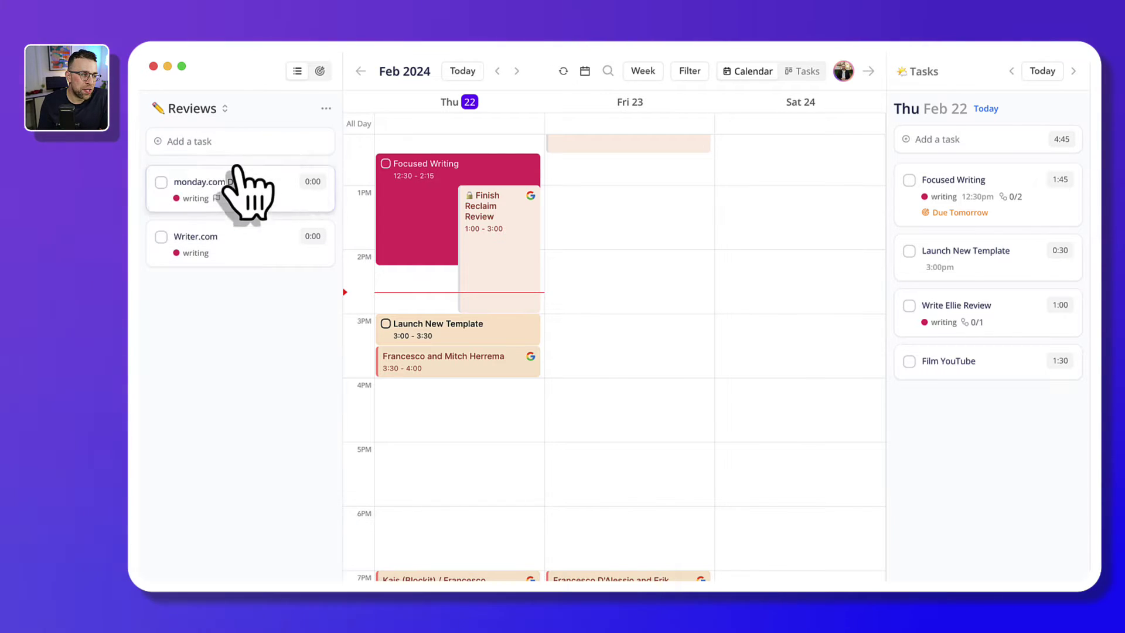
pyautogui.click(258, 187)
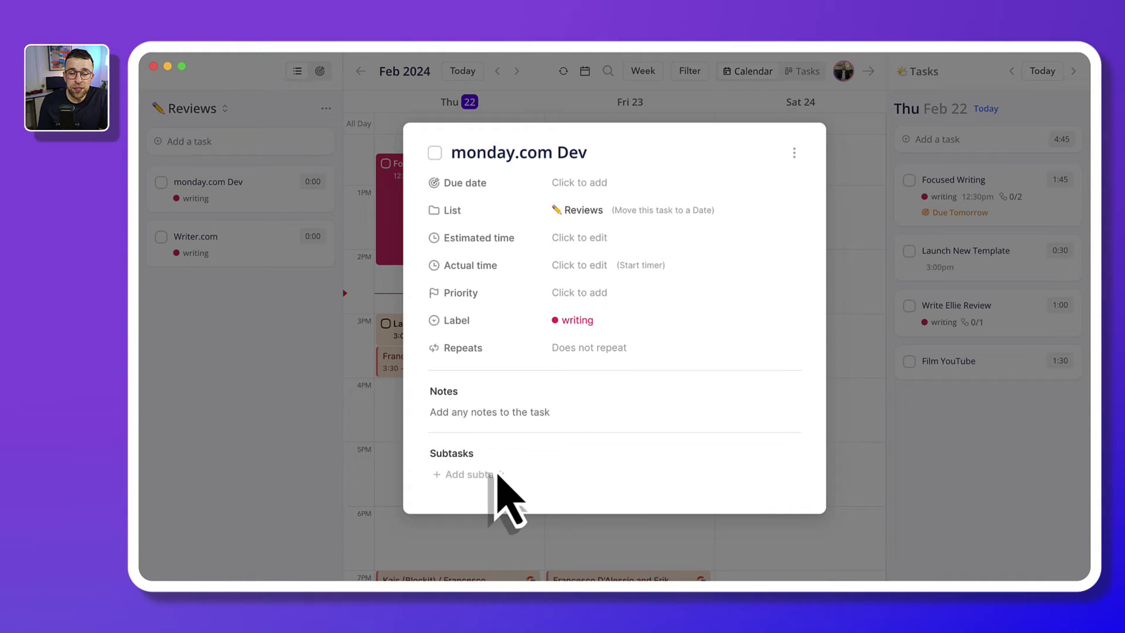
pyautogui.click(384, 396)
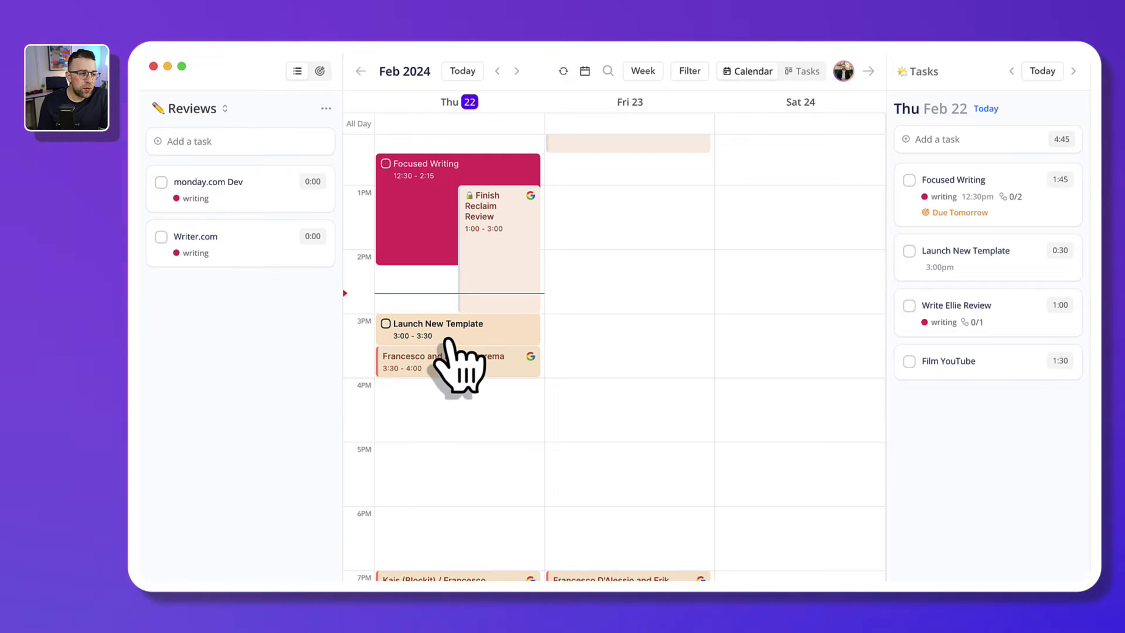
# Drag Writer.com from Reviews onto Thursday 4:15–4:45, then return to the task board
pyautogui.moveTo(311, 249); pyautogui.dragTo(472, 418)
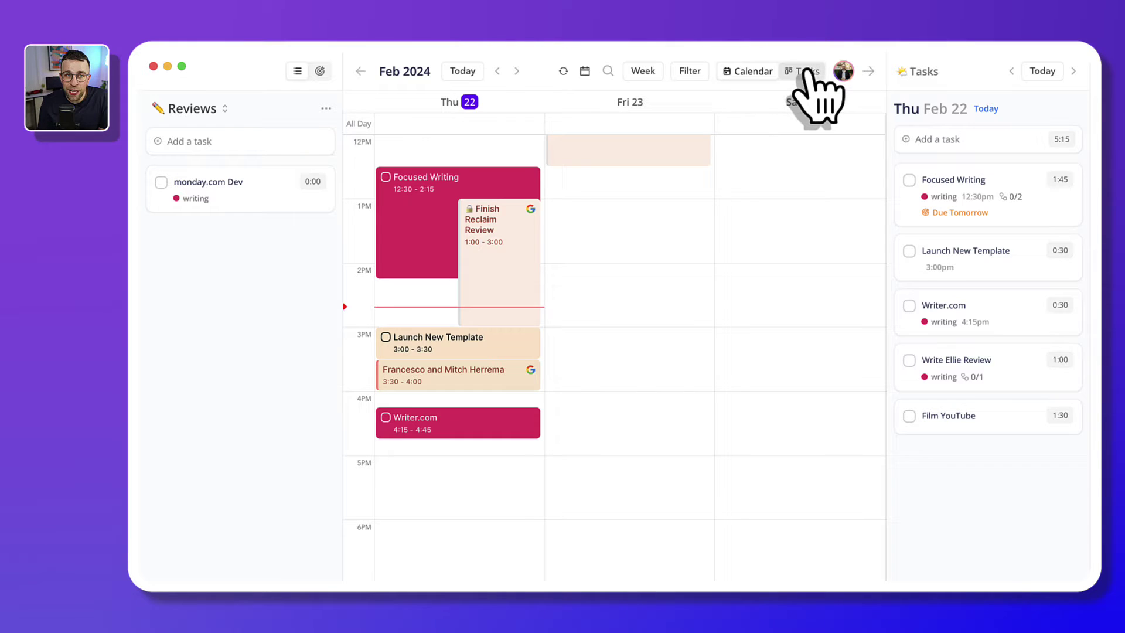
pyautogui.click(806, 72)
pyautogui.scroll(2, 953, 231)
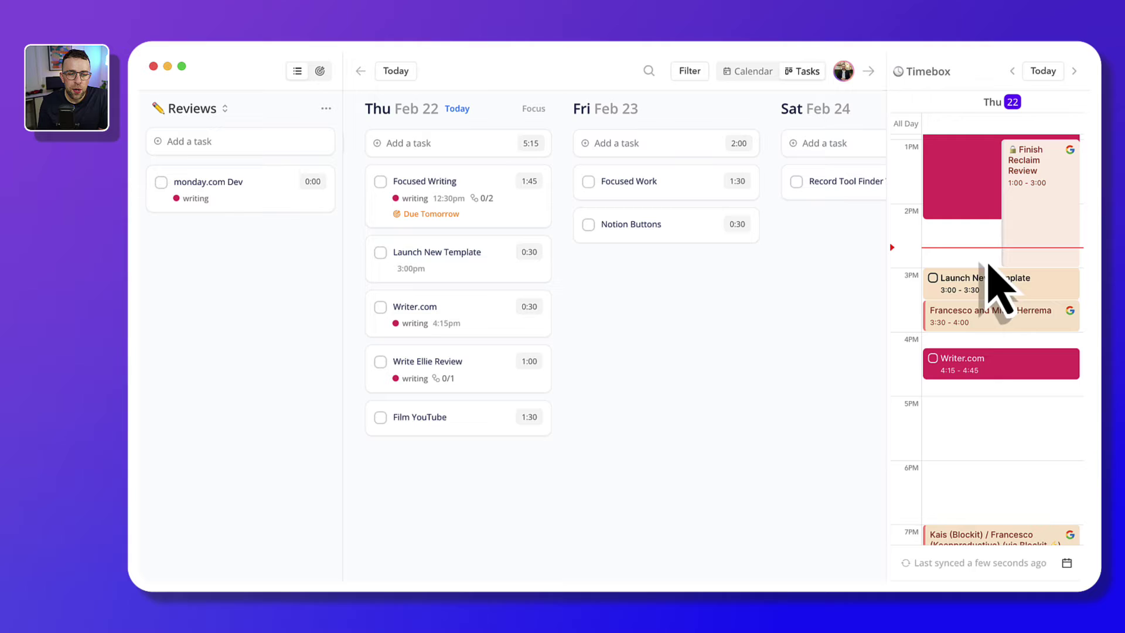
pyautogui.scroll(-1, 988, 296)
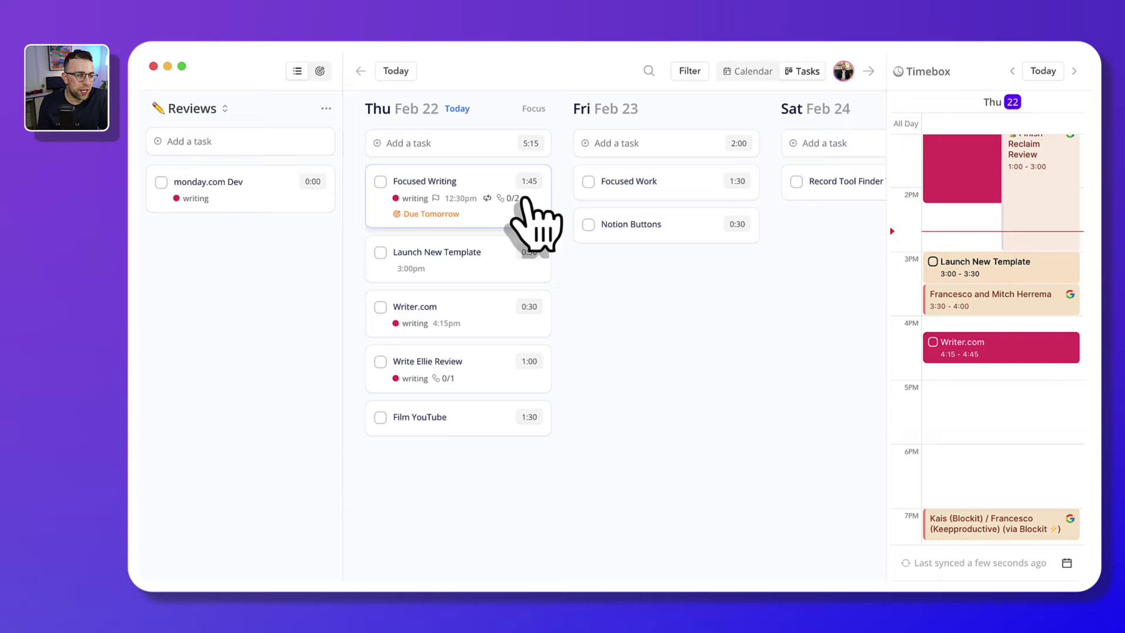
# Set the calendar to 90% zoom showing 4 days, Thu 22–Sun 25, dismissing an accidental new task
pyautogui.click(743, 71)
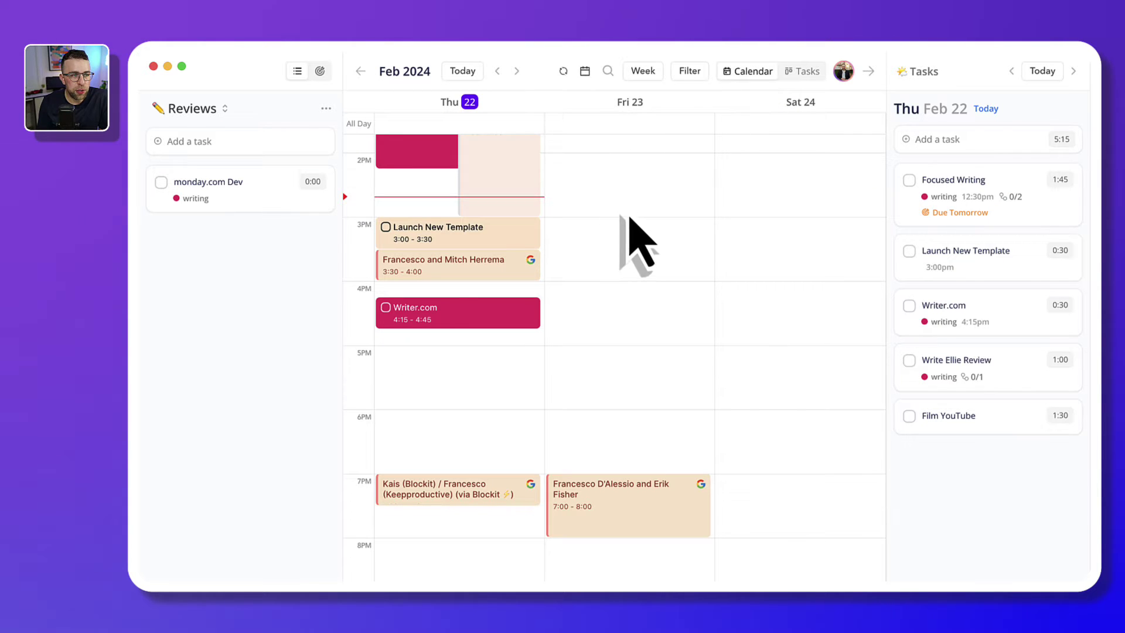
pyautogui.click(643, 71)
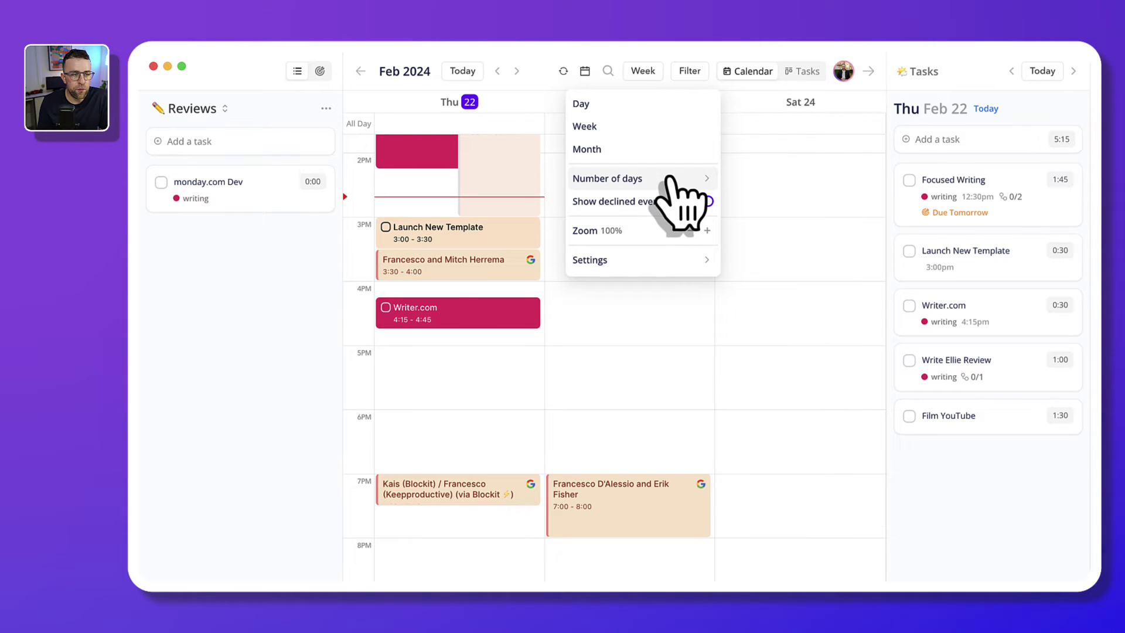
pyautogui.click(691, 231)
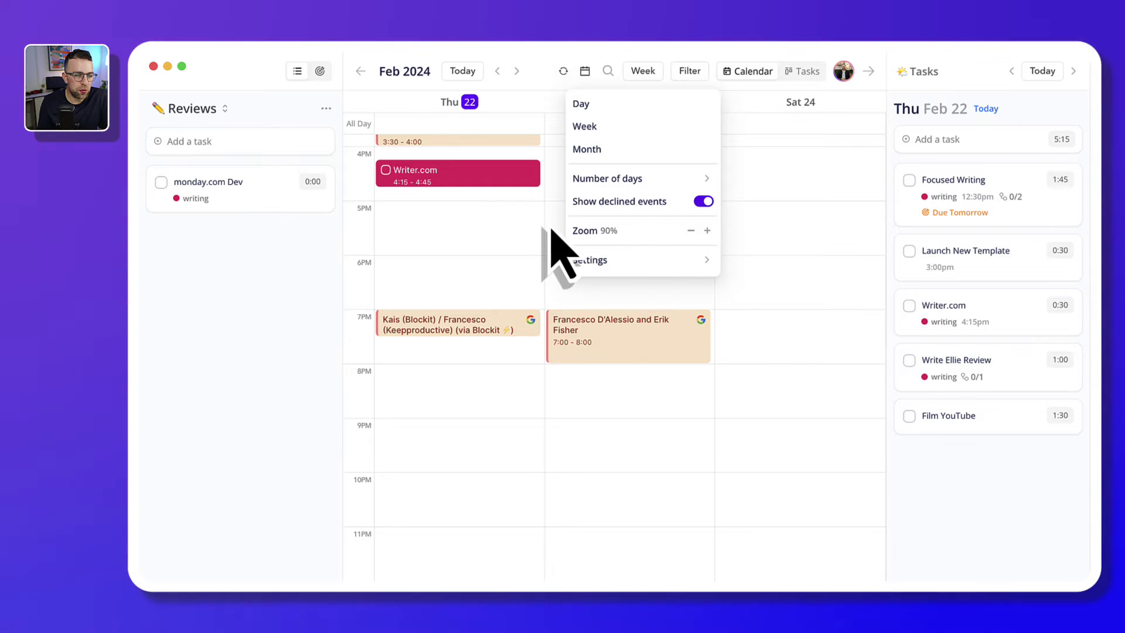
pyautogui.moveTo(680, 178)
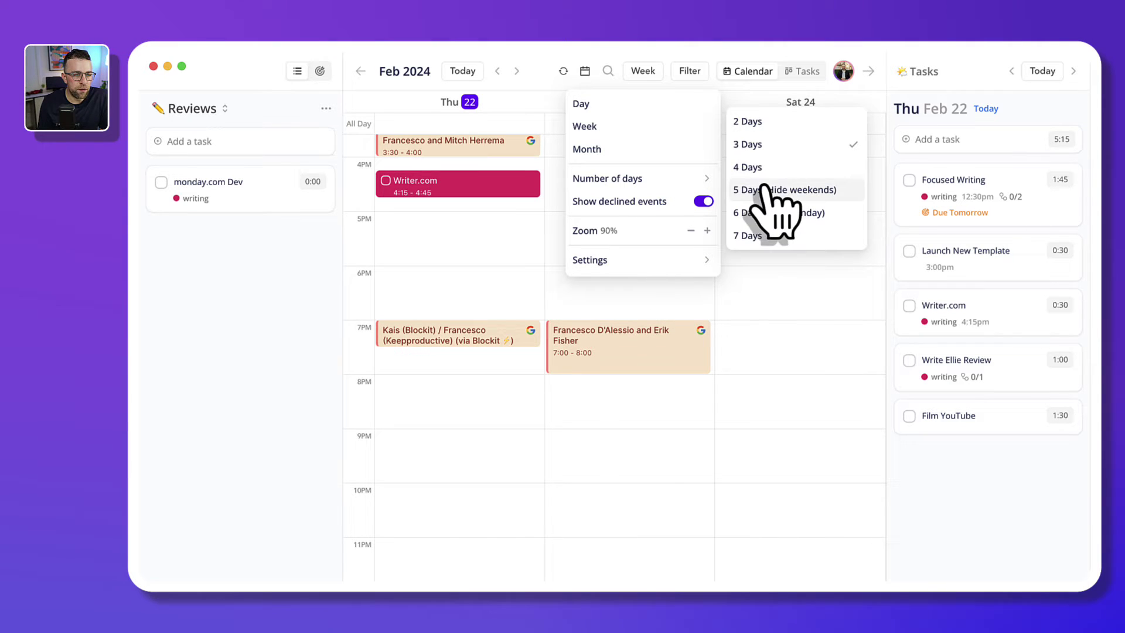
pyautogui.click(775, 167)
pyautogui.click(658, 322)
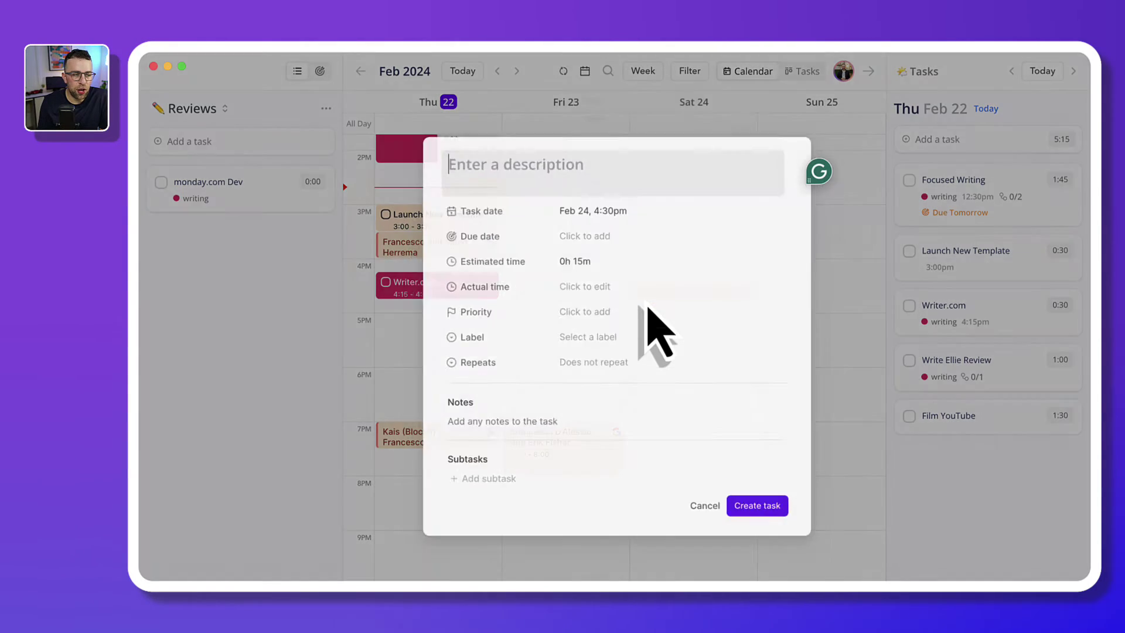
pyautogui.click(711, 525)
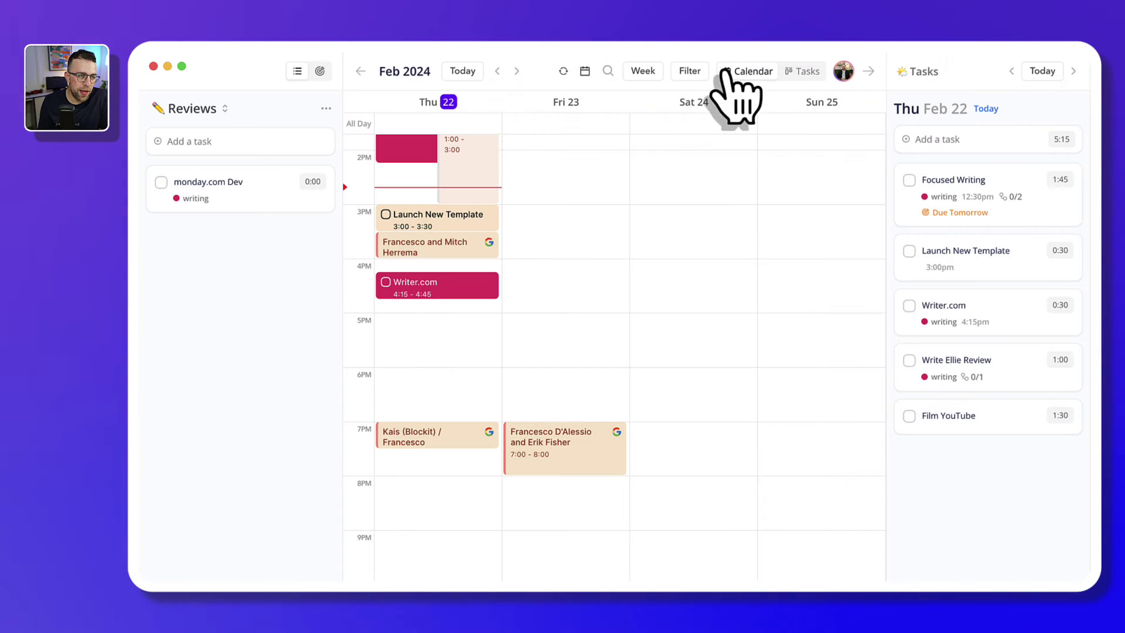
# In Settings, browse Subscription, Calendar accounts, then Integrations listing Slack, Notion and Todoist
pyautogui.click(844, 71)
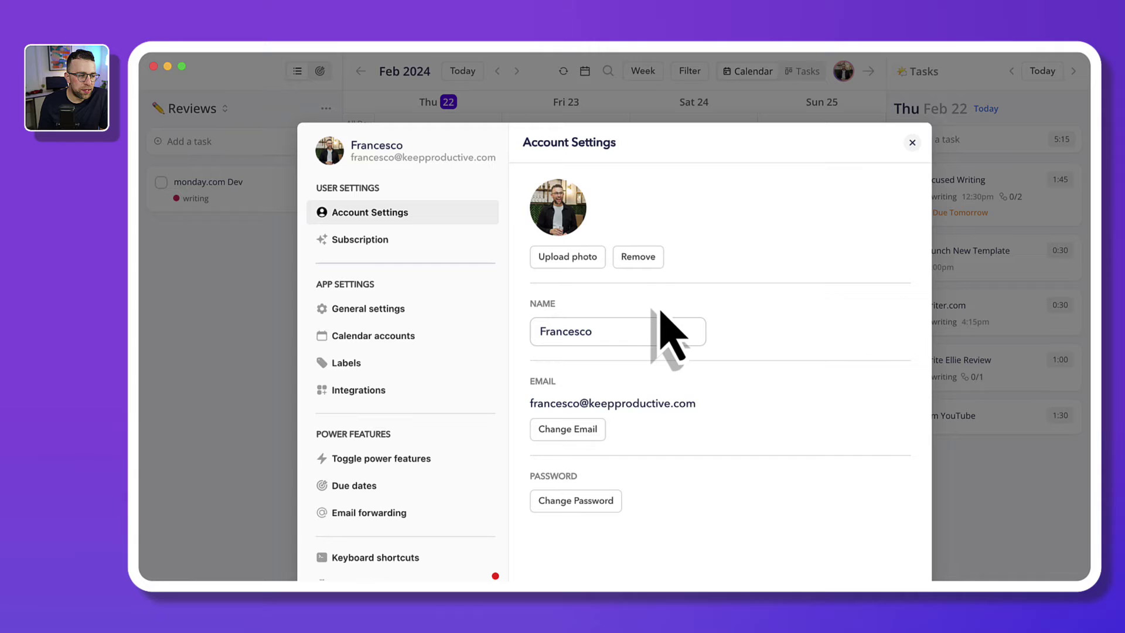
pyautogui.scroll(-2, 630, 346)
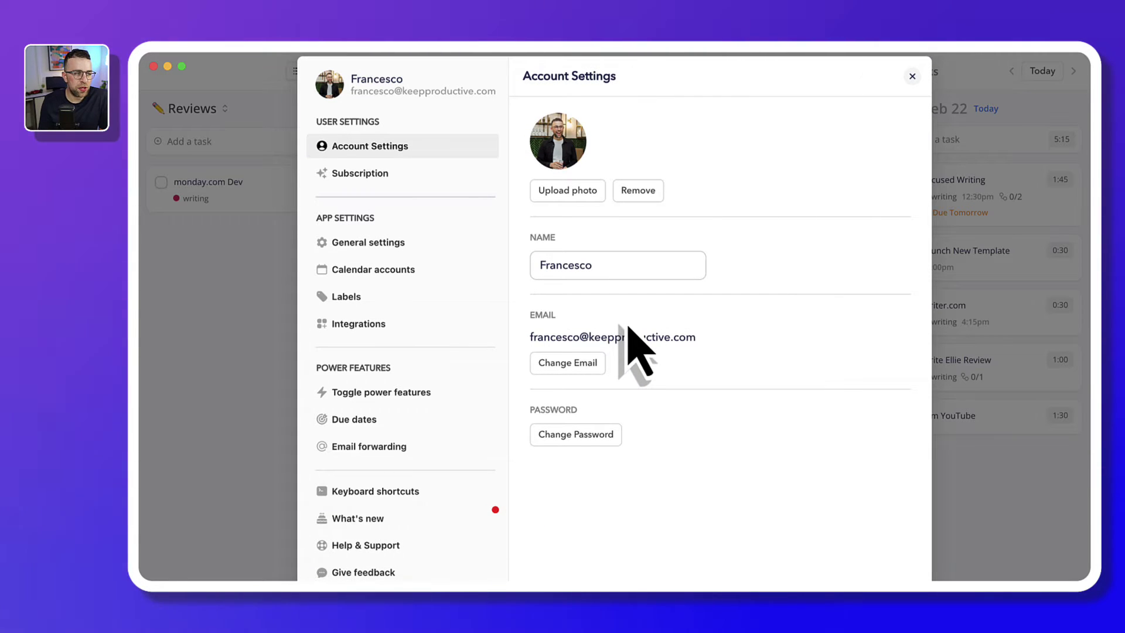
pyautogui.click(441, 176)
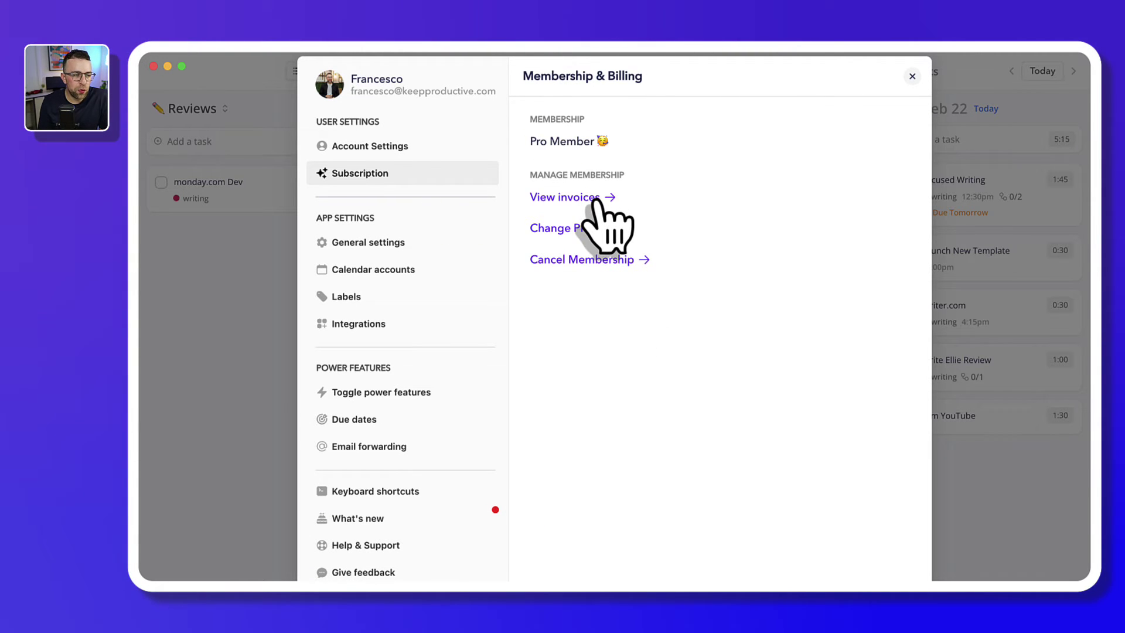
pyautogui.scroll(1, 598, 221)
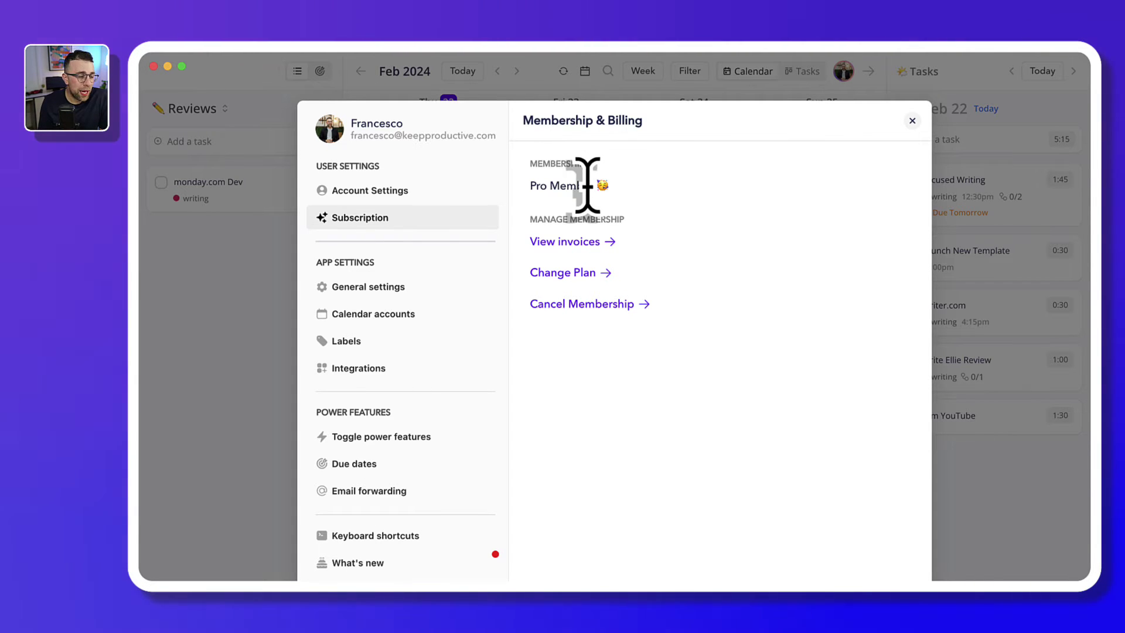
pyautogui.click(433, 313)
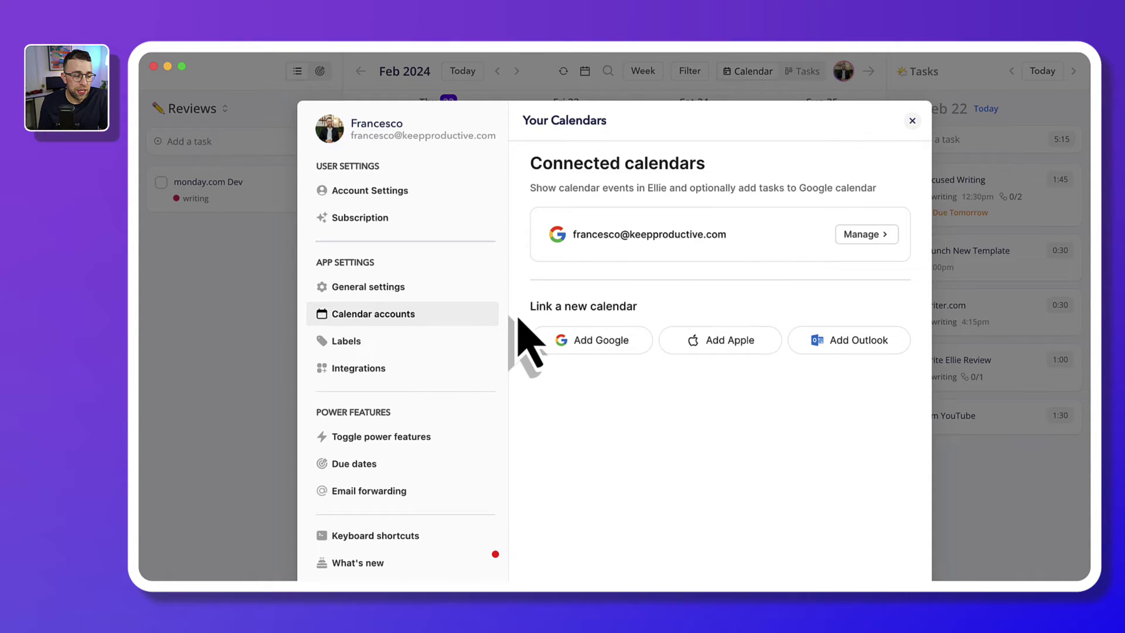
pyautogui.click(432, 367)
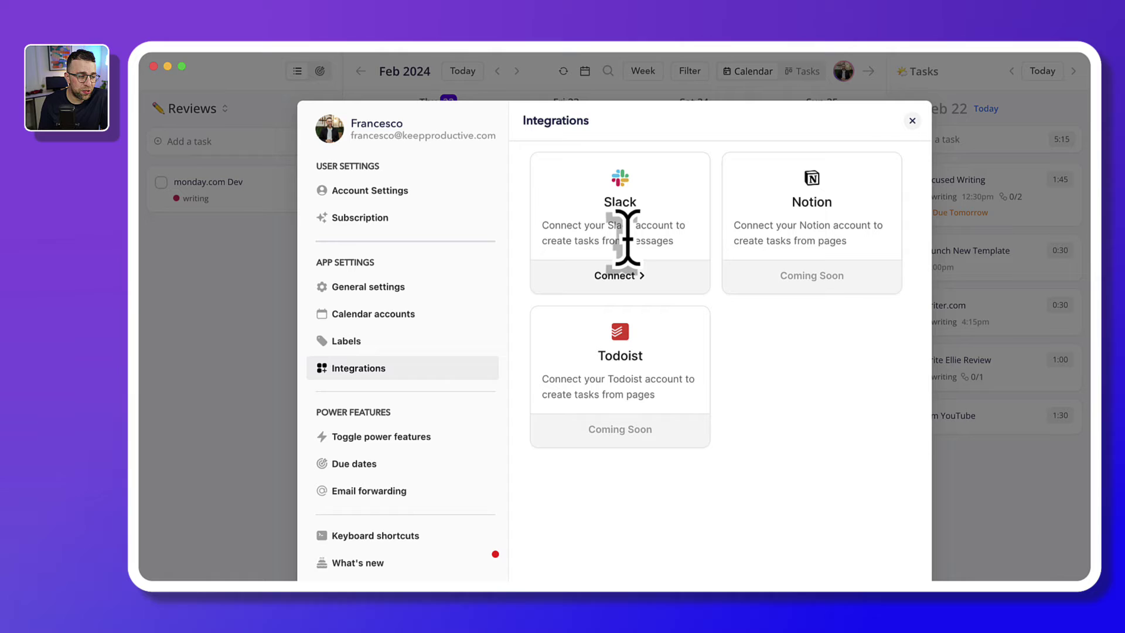
# Open and scroll through the power features list in Settings
pyautogui.click(434, 444)
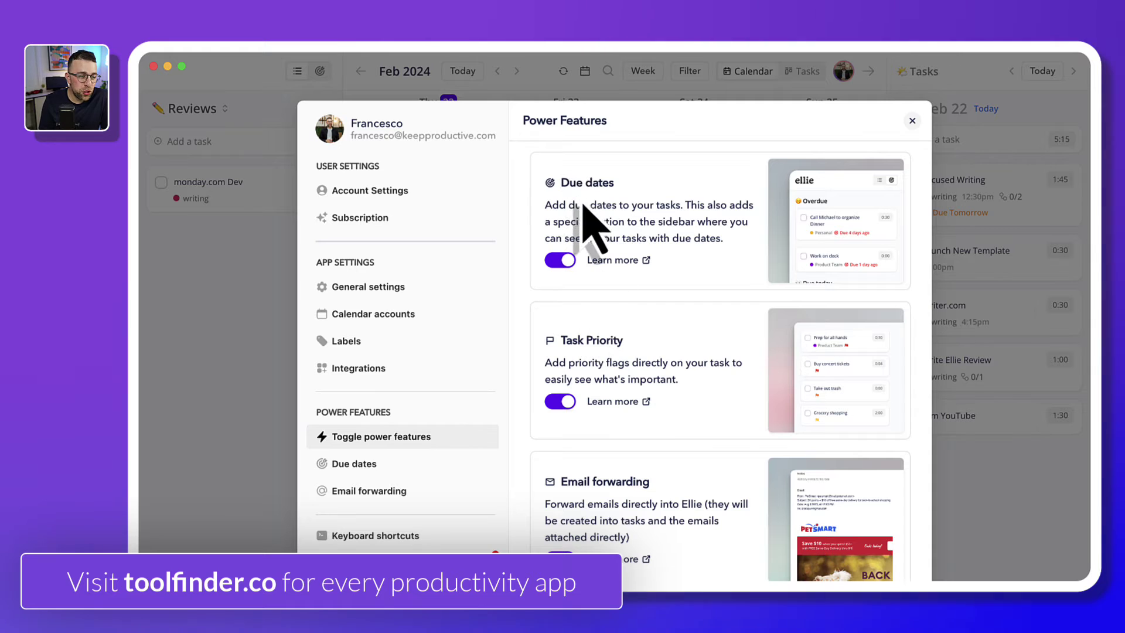
pyautogui.scroll(-3, 583, 346)
pyautogui.scroll(-8, 584, 348)
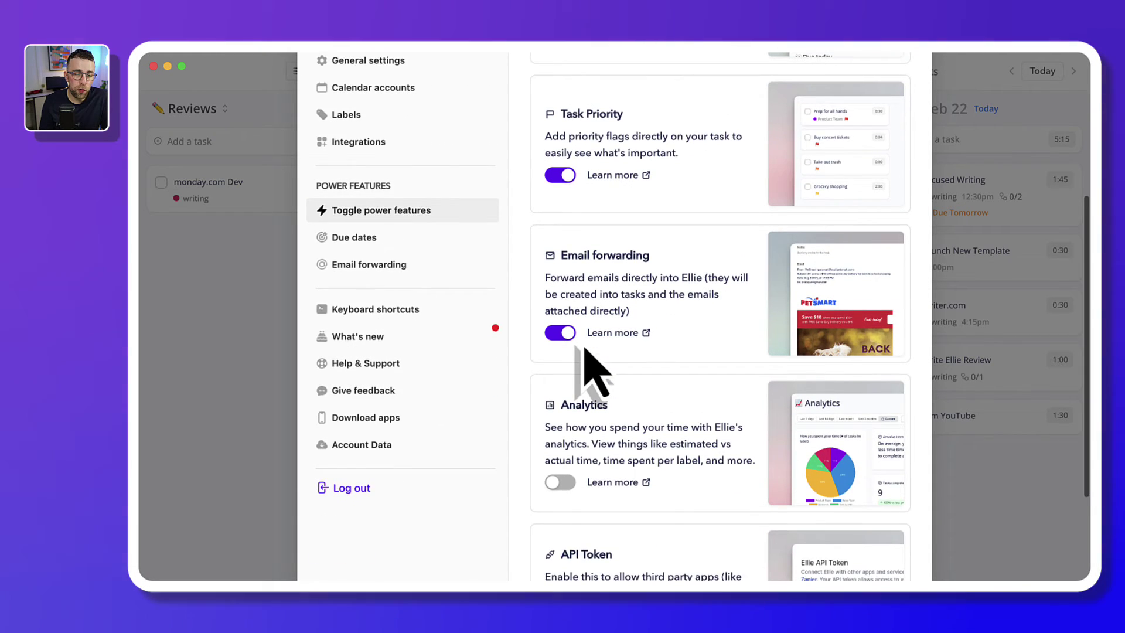
pyautogui.scroll(10, 585, 370)
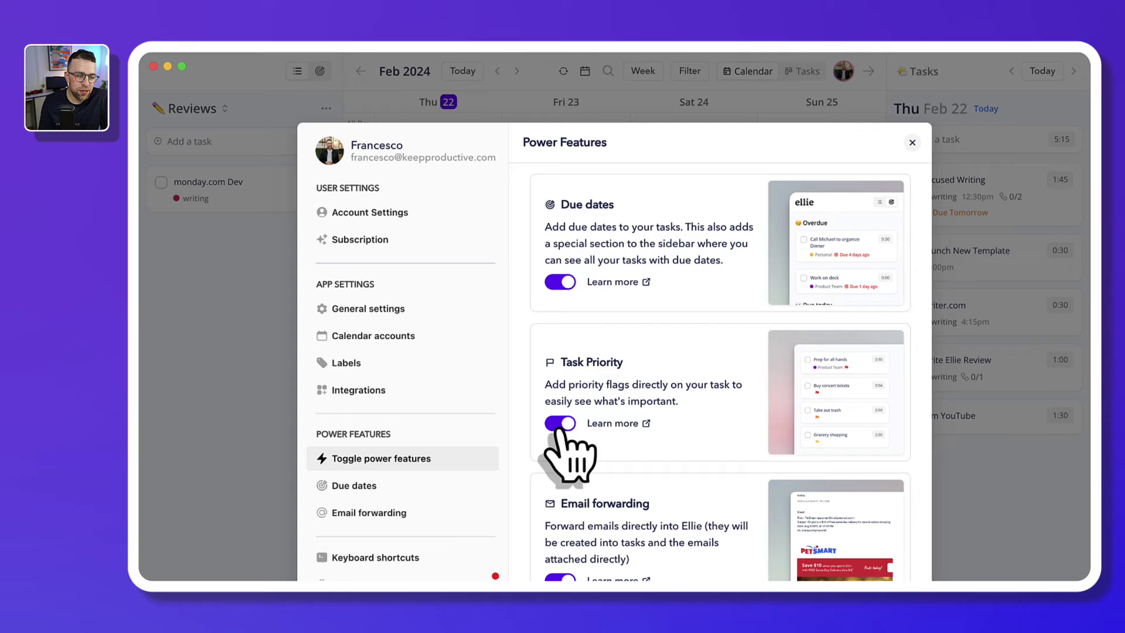
pyautogui.scroll(-2, 583, 510)
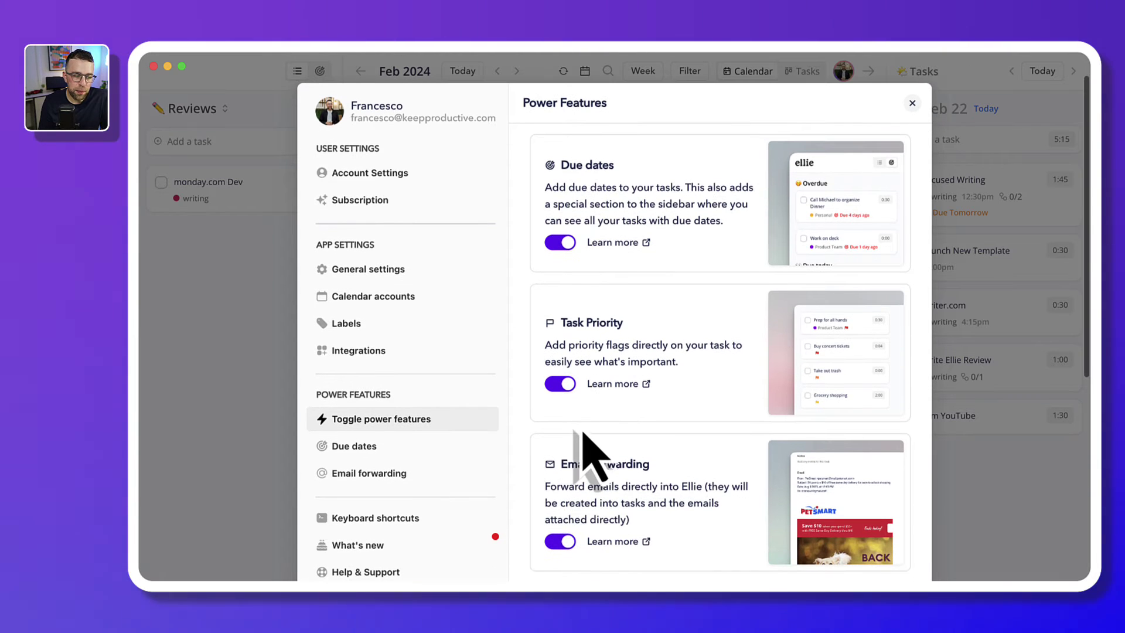
pyautogui.scroll(-5, 584, 451)
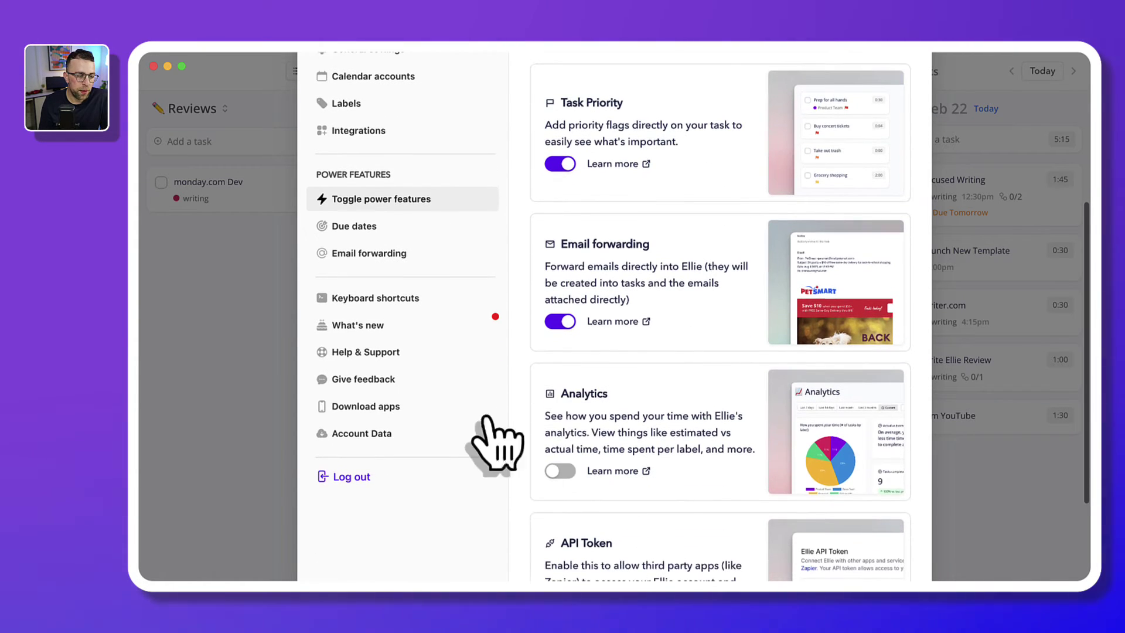
# Check the app download options, go back to Account Settings, and close the settings modal
pyautogui.click(434, 407)
pyautogui.scroll(5, 610, 305)
pyautogui.scroll(2, 600, 276)
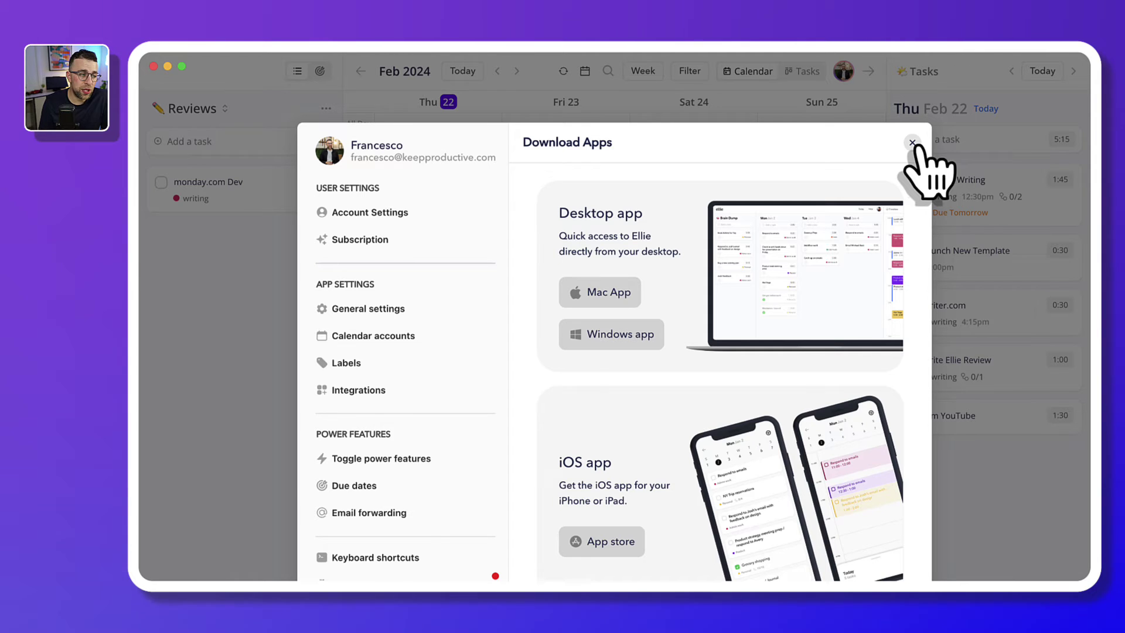
pyautogui.click(381, 213)
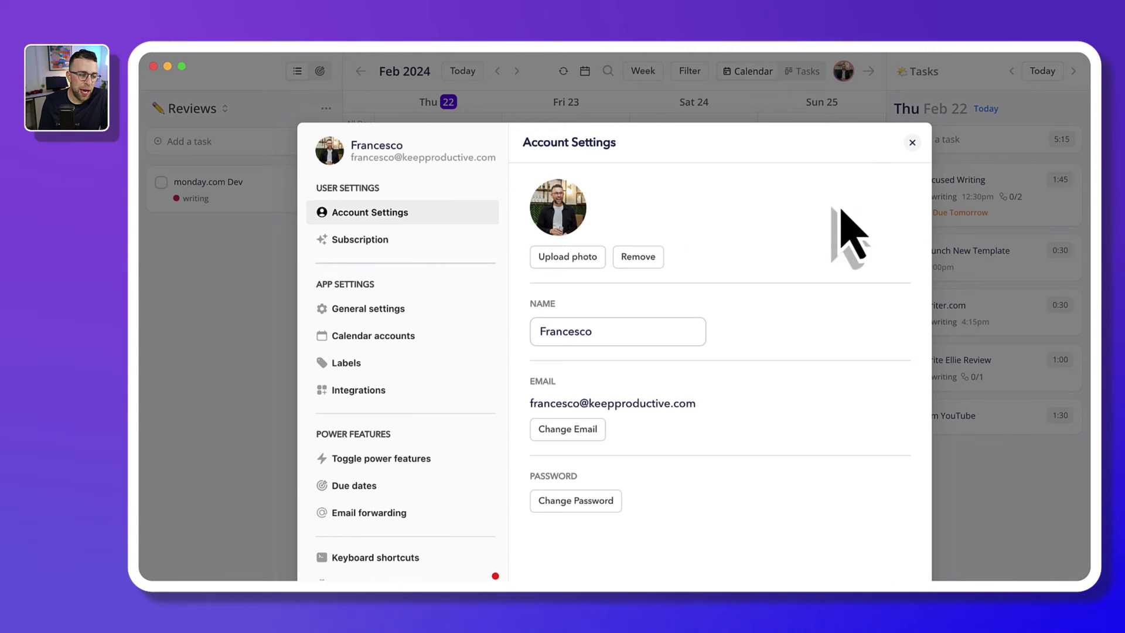
pyautogui.click(912, 142)
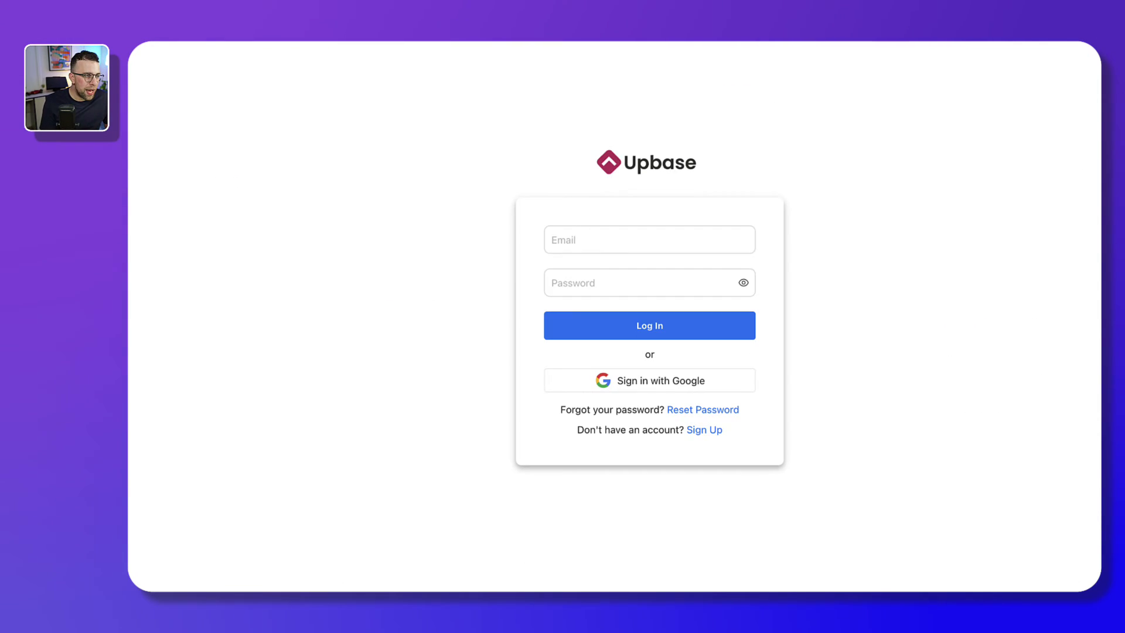
# Search 'ellie pla' to bring the Ellie Planner app tab back up
pyautogui.write('ellie pla')
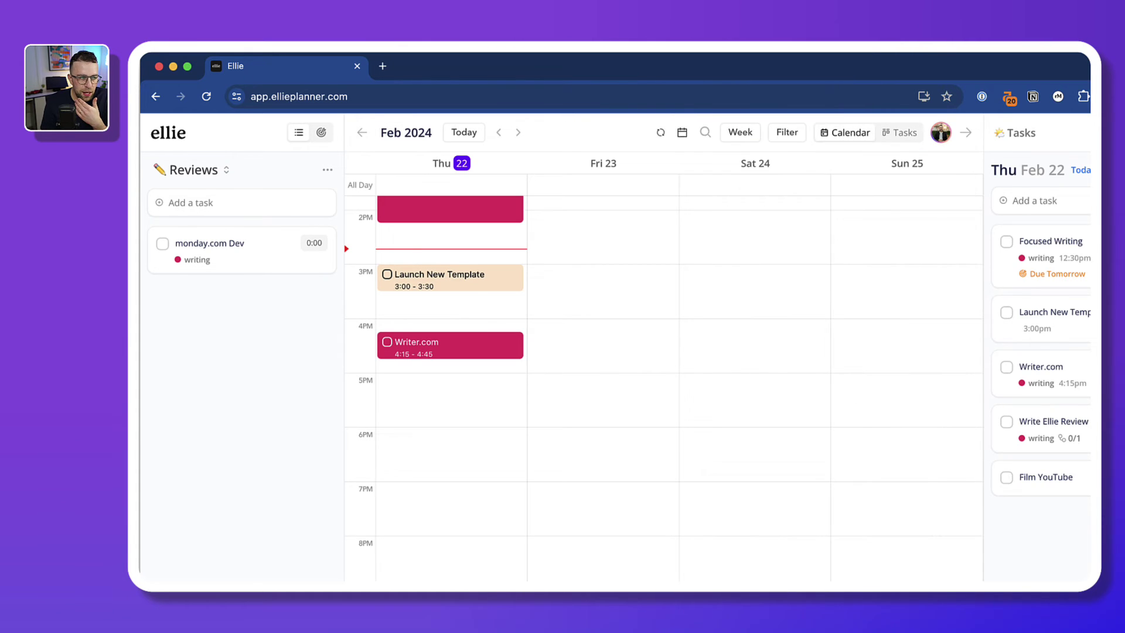
# Enter ellieplanner in the address bar and open the 'Ellie - Pricing' page
pyautogui.moveTo(1062, 558)
pyautogui.mouseDown()
pyautogui.moveTo(1025, 568)
pyautogui.moveTo(1066, 553)
pyautogui.mouseUp()
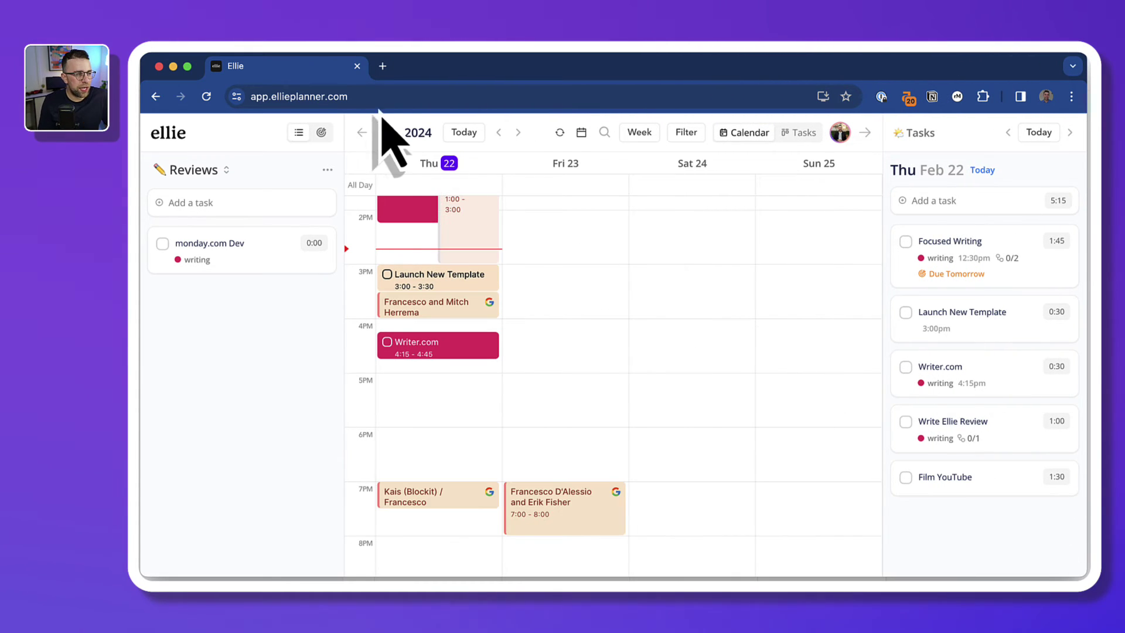
pyautogui.click(365, 95)
pyautogui.write('ellie;')
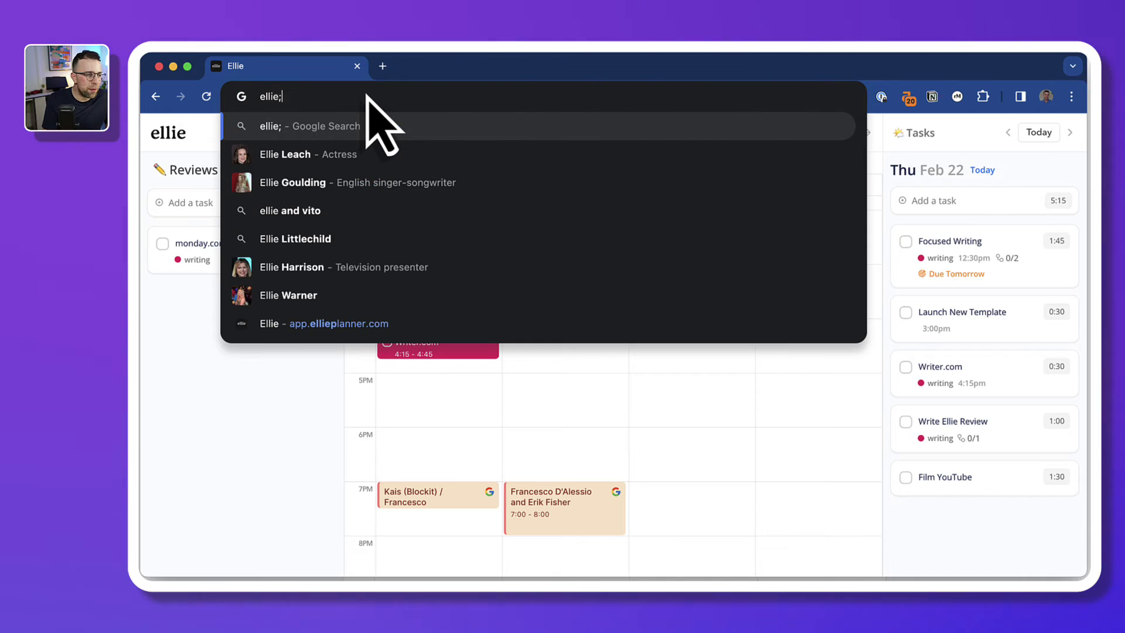
pyautogui.press('BackSpace')
pyautogui.write('planner')
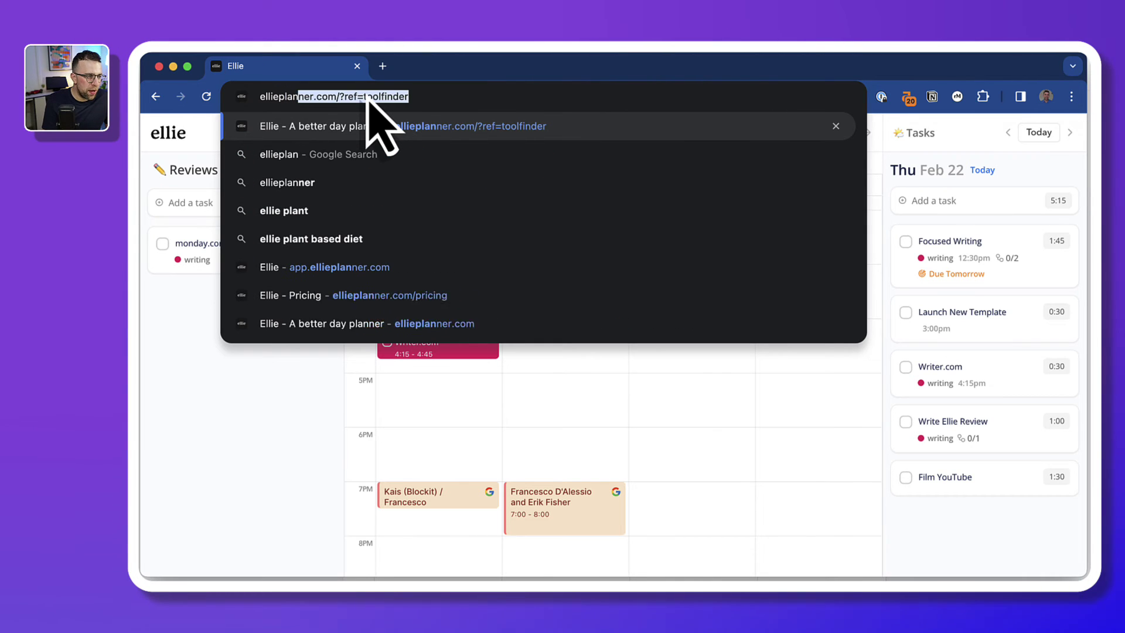
pyautogui.click(410, 324)
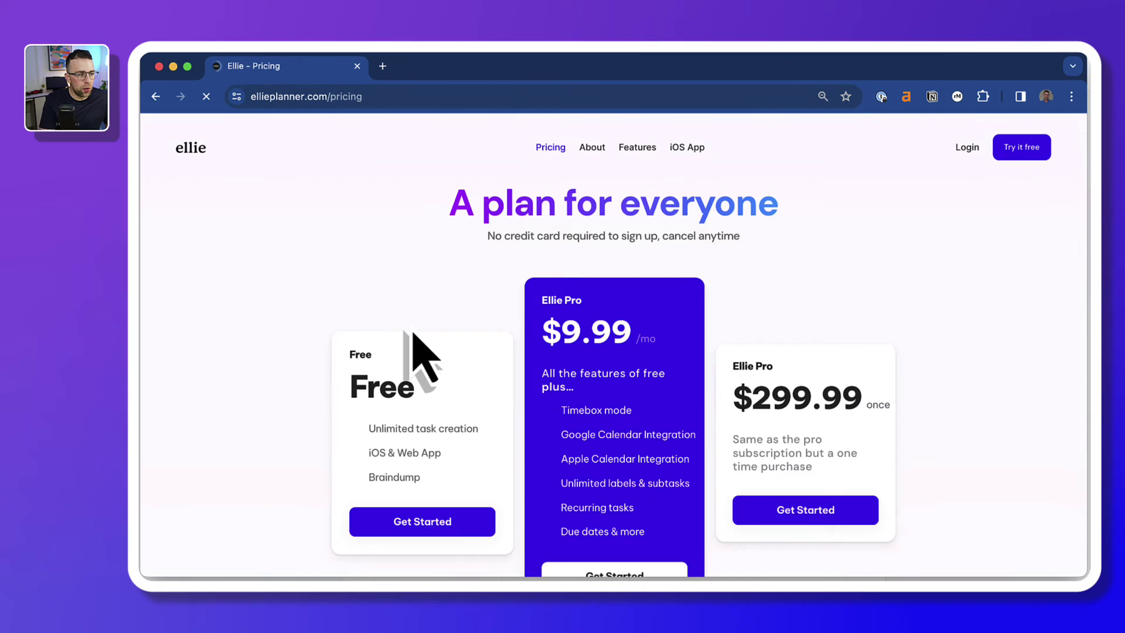
# Scroll through the Free, $9.99/month Pro and $299.99 one-time pricing plans
pyautogui.scroll(-3, 610, 367)
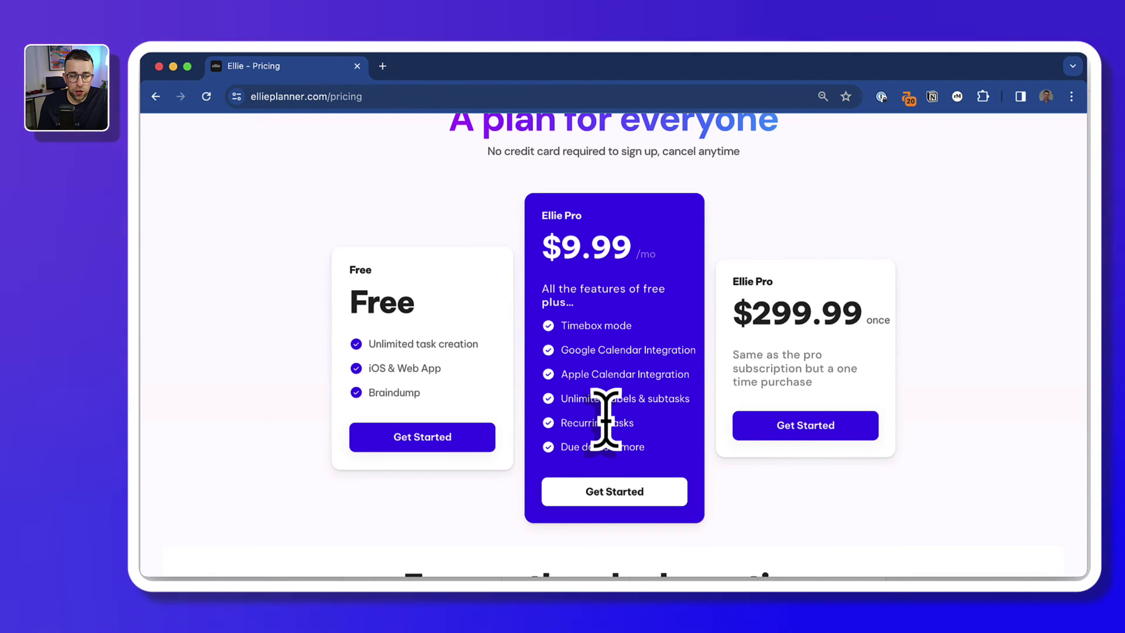
pyautogui.scroll(-3, 645, 393)
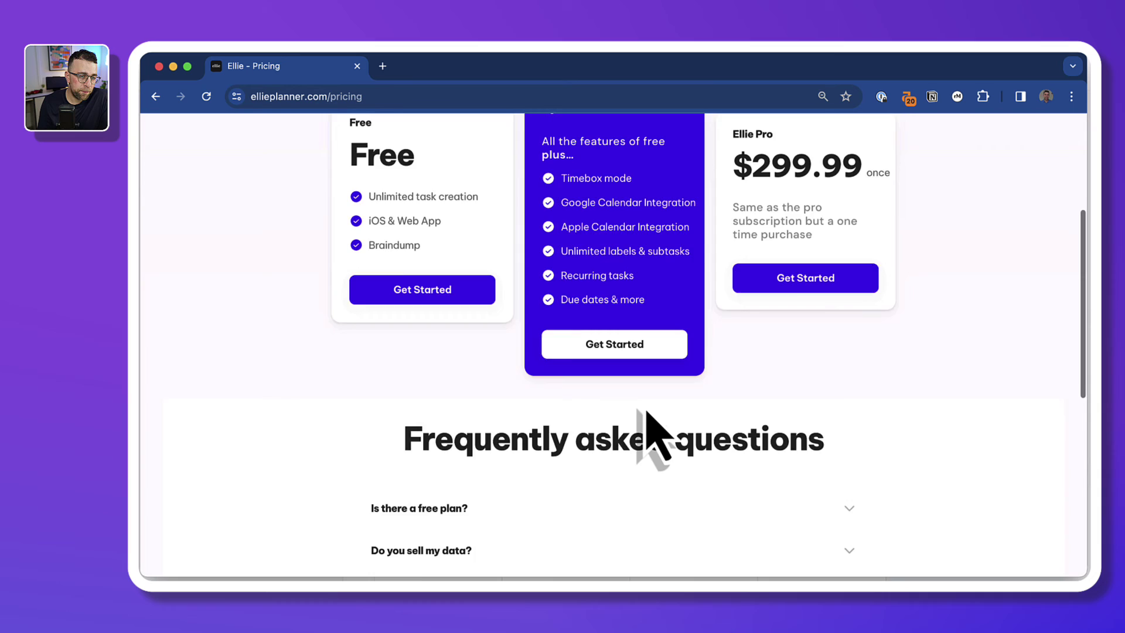
pyautogui.scroll(5, 657, 434)
pyautogui.scroll(-2, 661, 432)
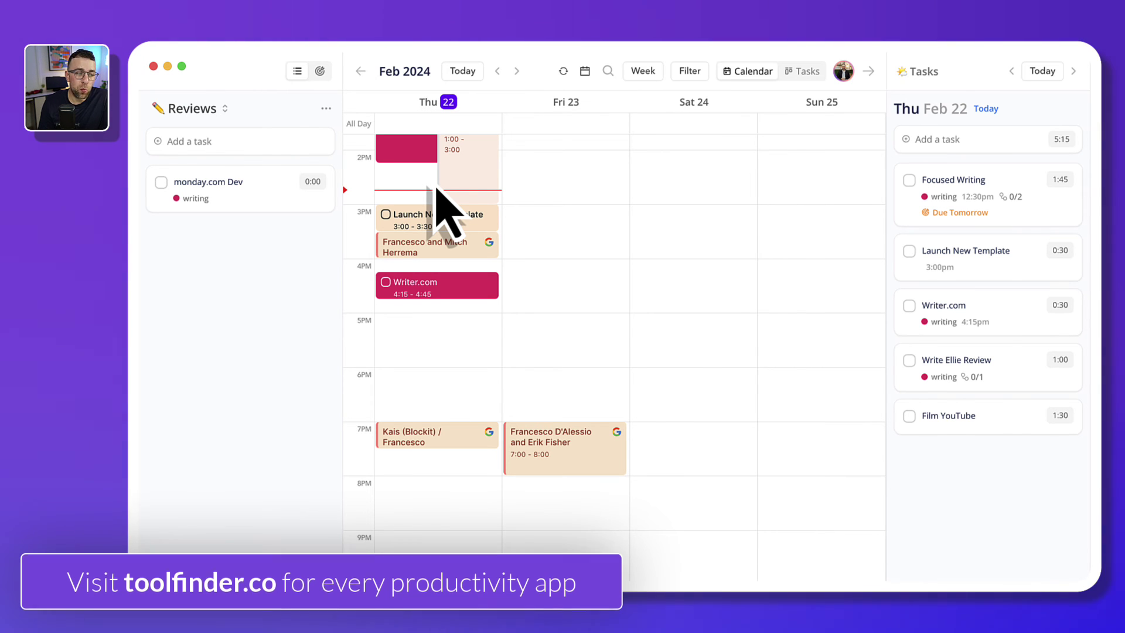
pyautogui.scroll(2, 437, 189)
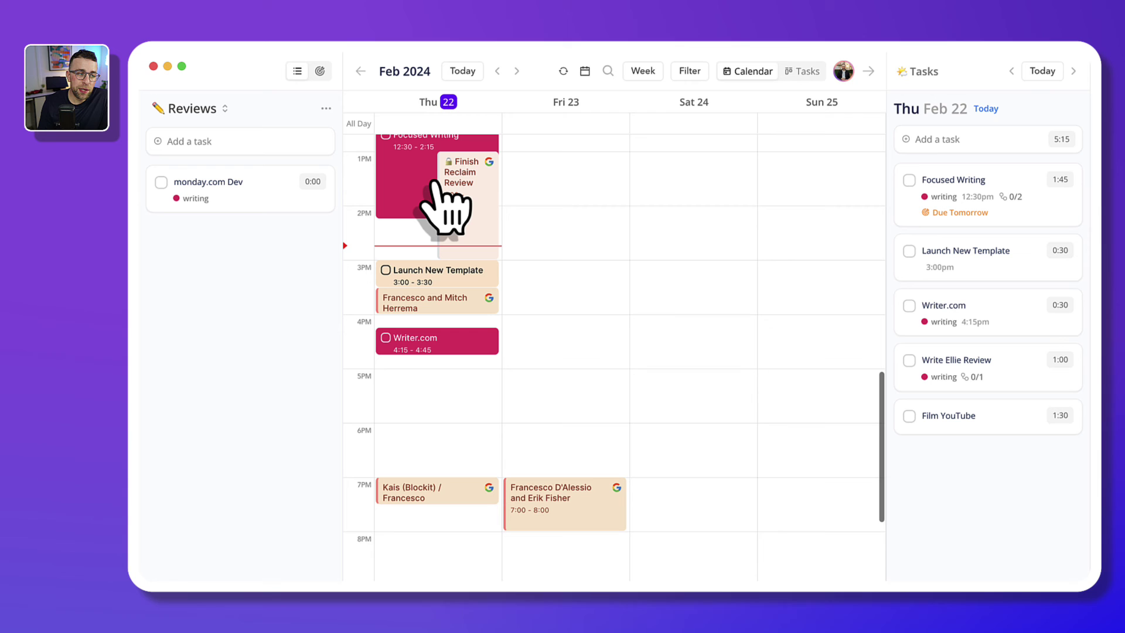